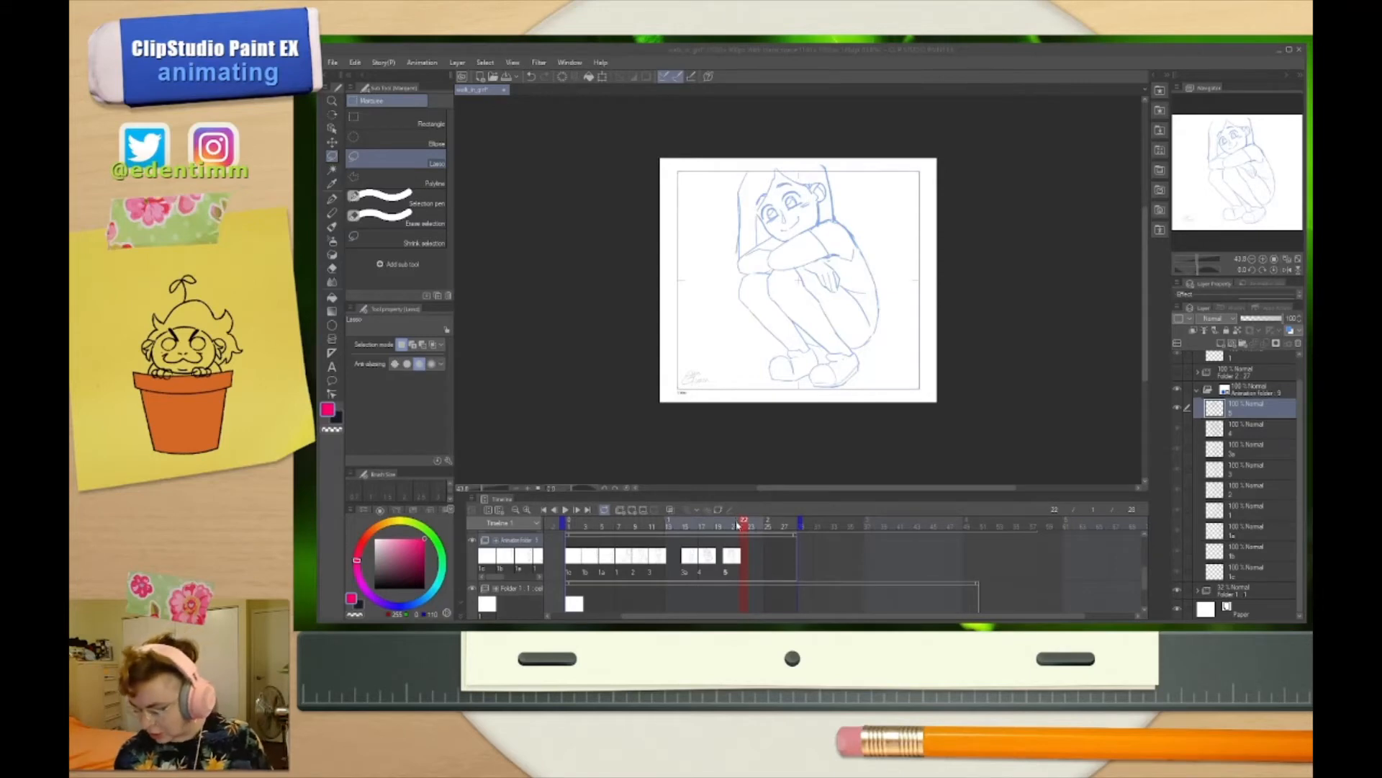
# Copy the whole standing-legs drawing on cel 3 and paste it as a new cel above cel 5 in the animation folder
pyautogui.moveTo(741, 523)
pyautogui.mouseDown()
pyautogui.moveTo(571, 534)
pyautogui.moveTo(703, 549)
pyautogui.moveTo(745, 531)
pyautogui.moveTo(655, 532)
pyautogui.mouseUp()
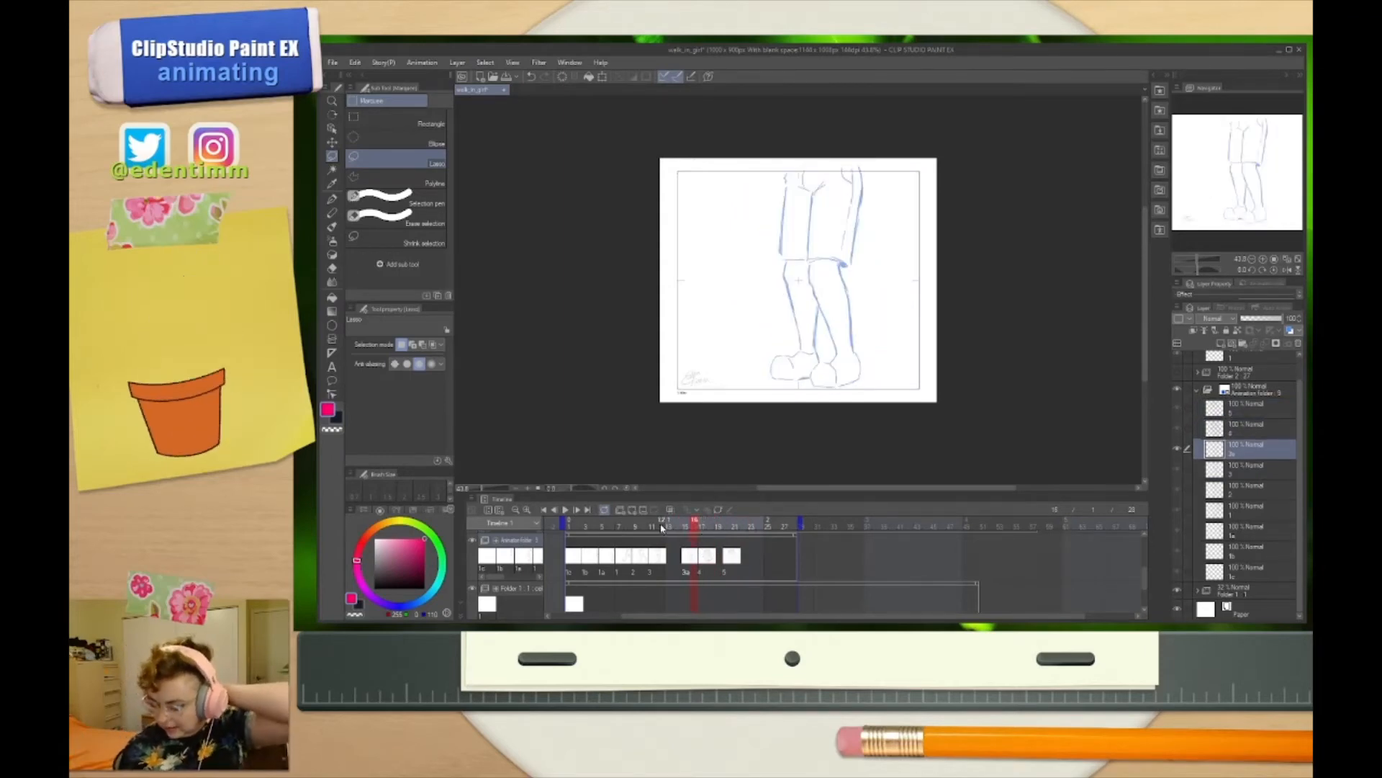
pyautogui.click(745, 524)
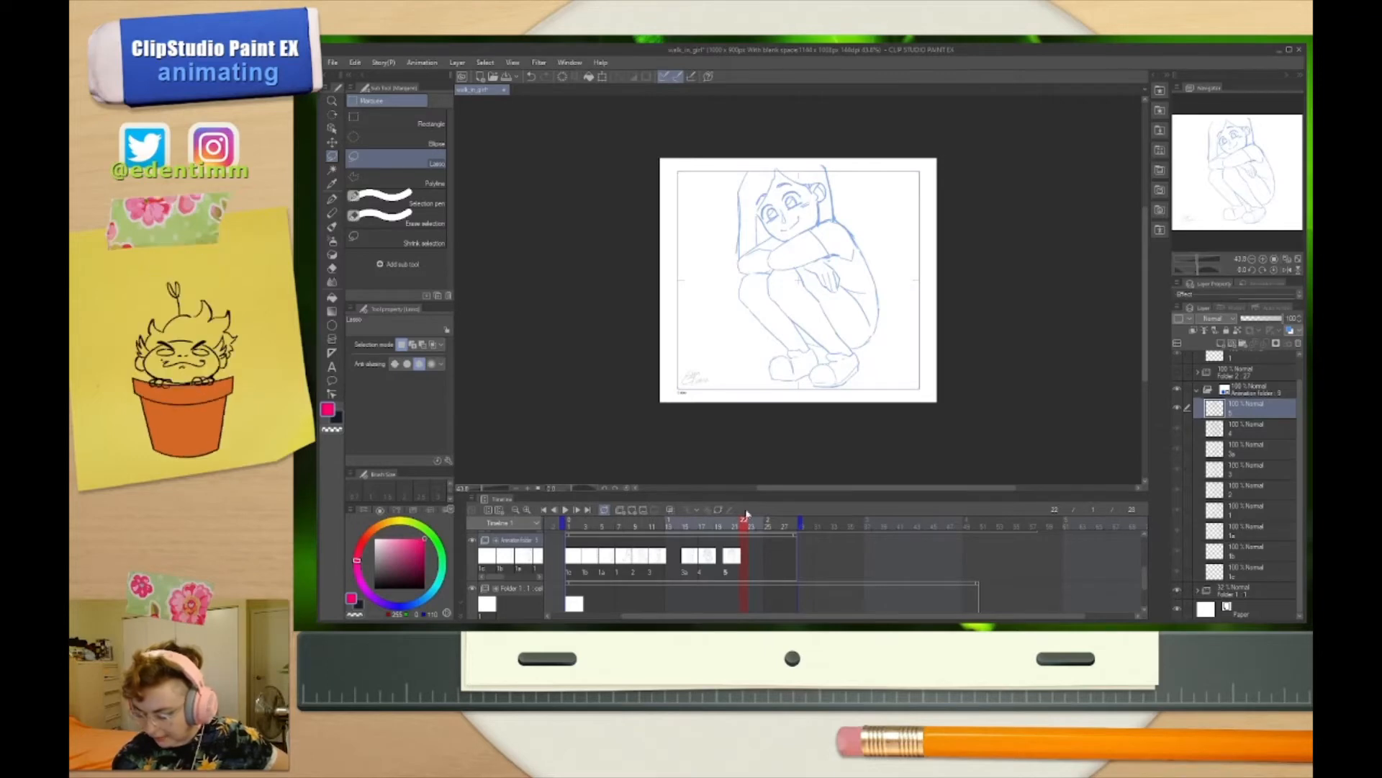
pyautogui.click(657, 569)
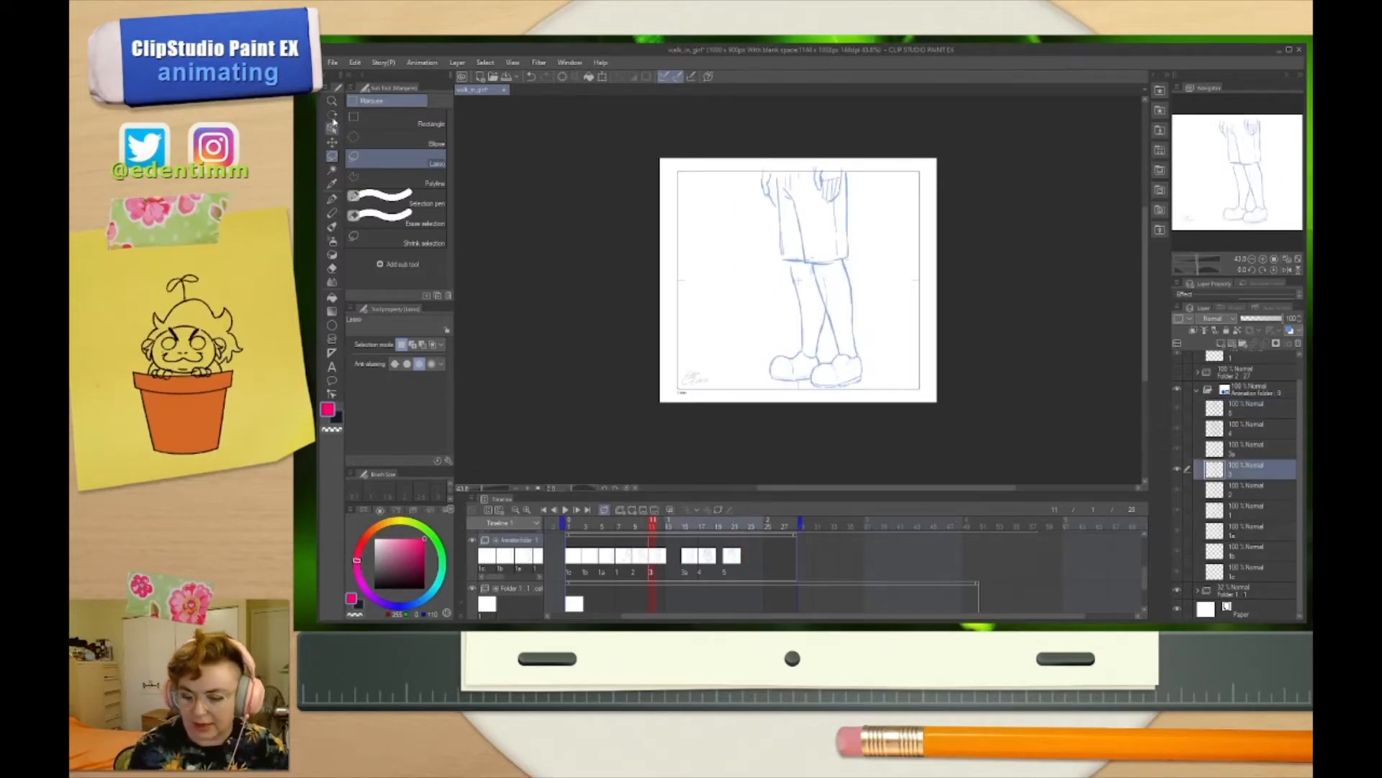
pyautogui.moveTo(828, 122)
pyautogui.mouseDown()
pyautogui.moveTo(633, 185)
pyautogui.moveTo(742, 105)
pyautogui.moveTo(792, 115)
pyautogui.mouseUp()
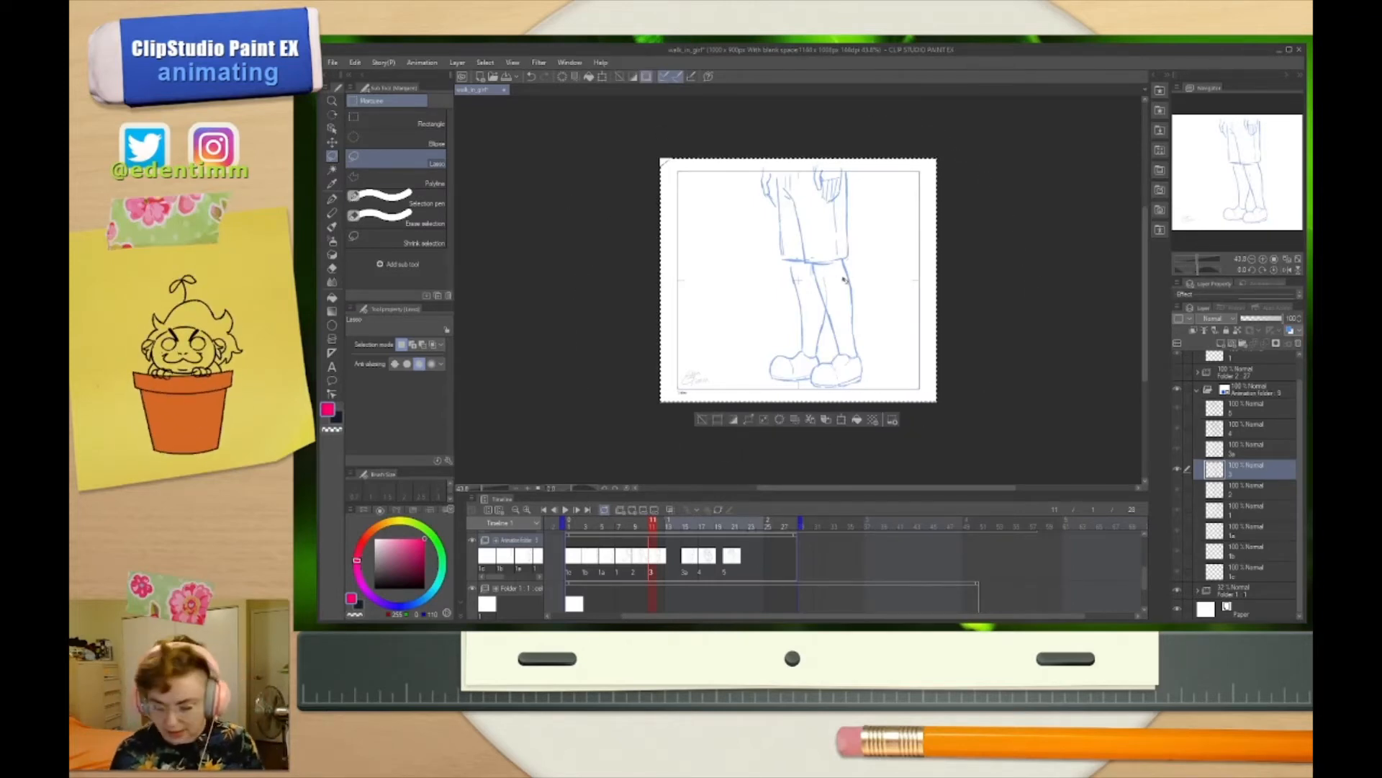
pyautogui.click(743, 526)
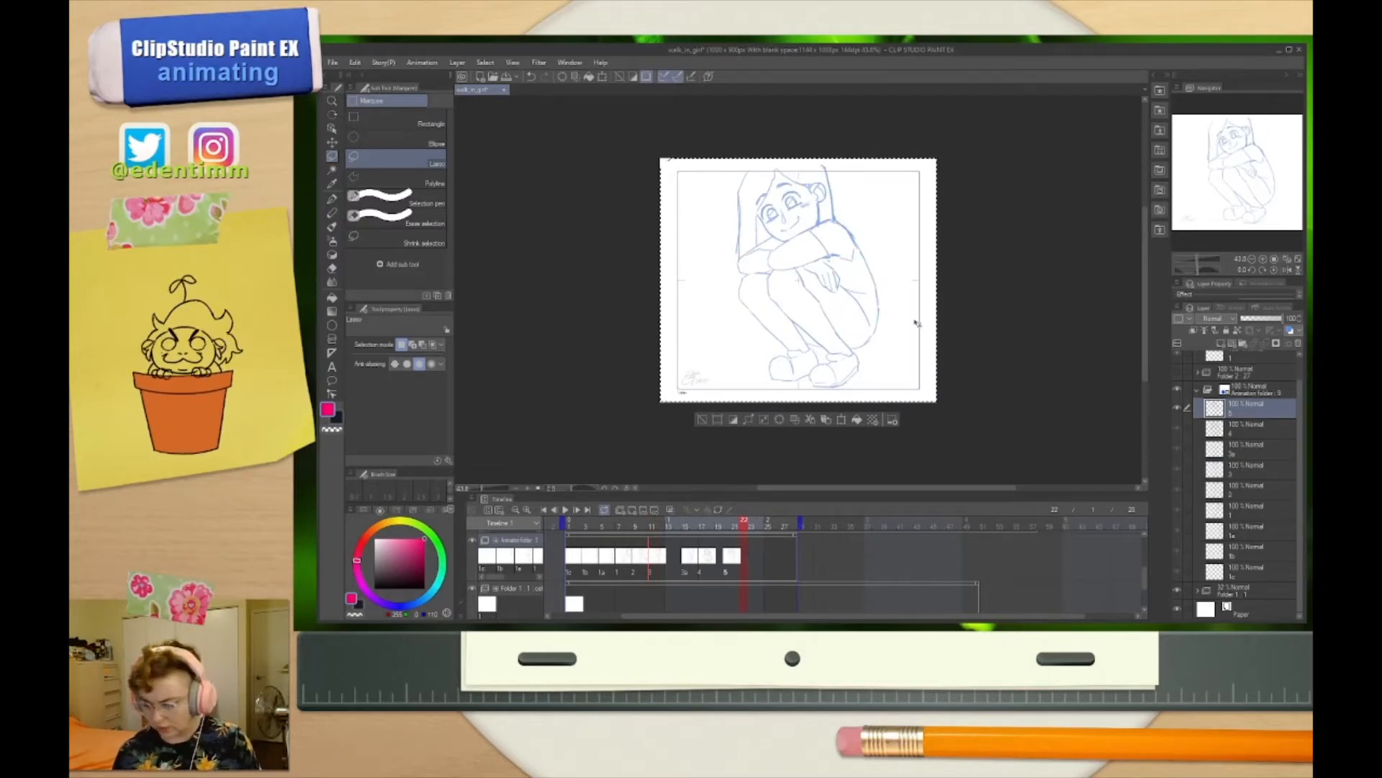
pyautogui.hotkey('ctrl', 'v')
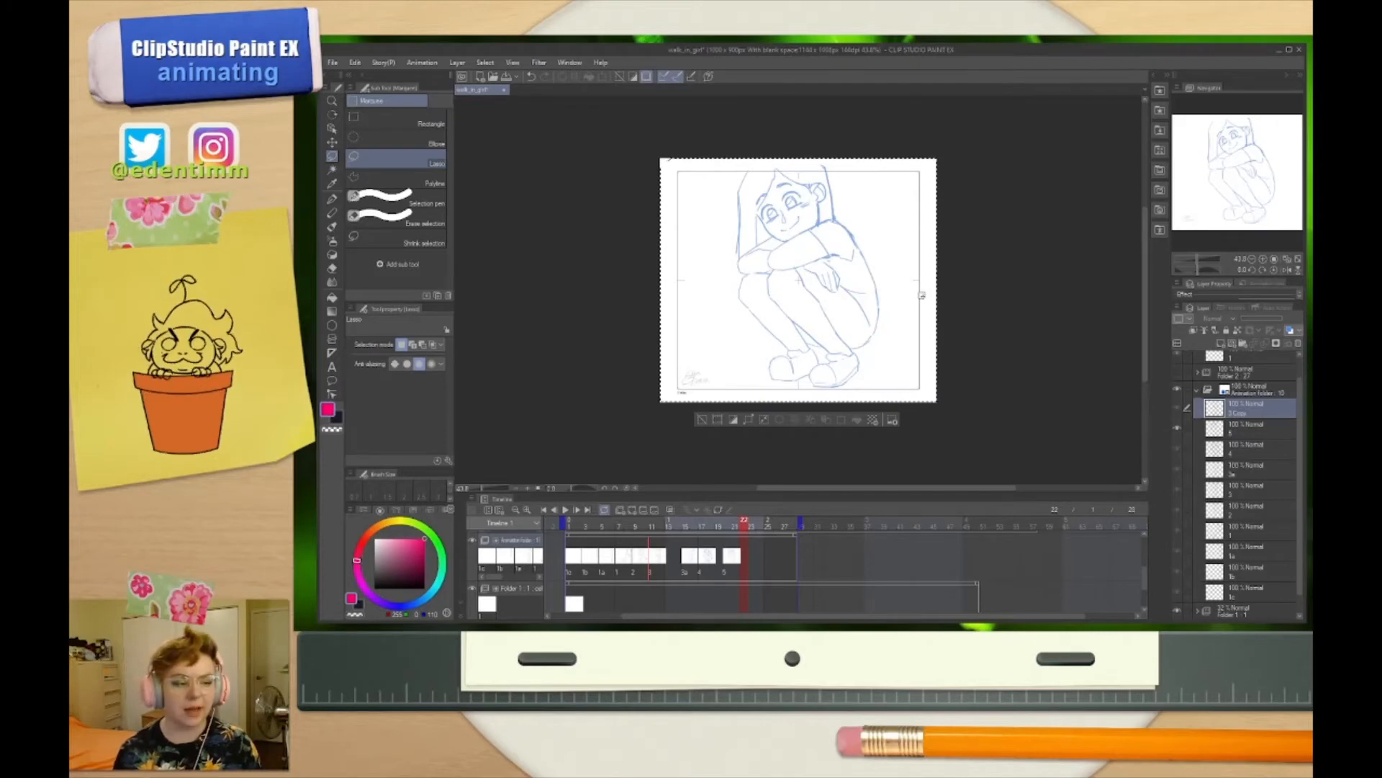
pyautogui.scroll(-1, 1260, 418)
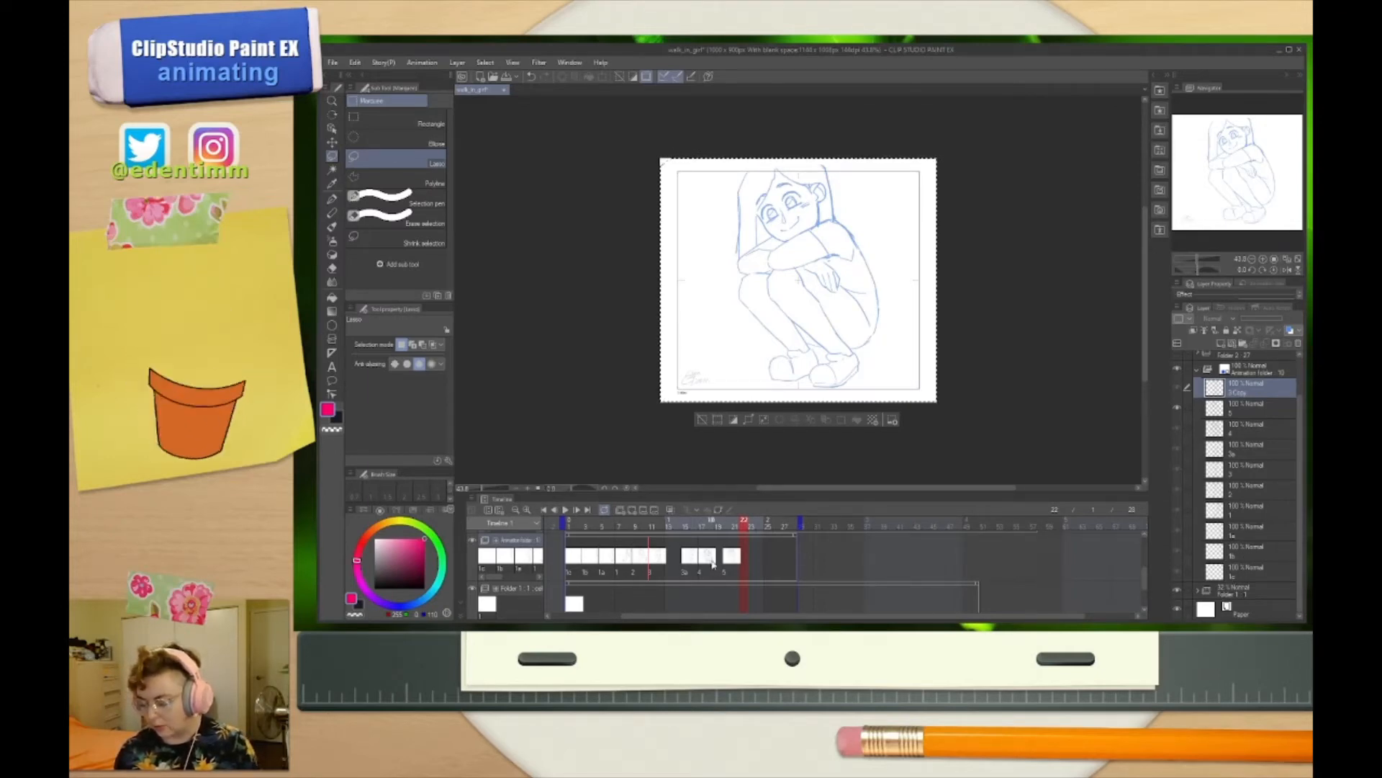
pyautogui.scroll(1, 1258, 396)
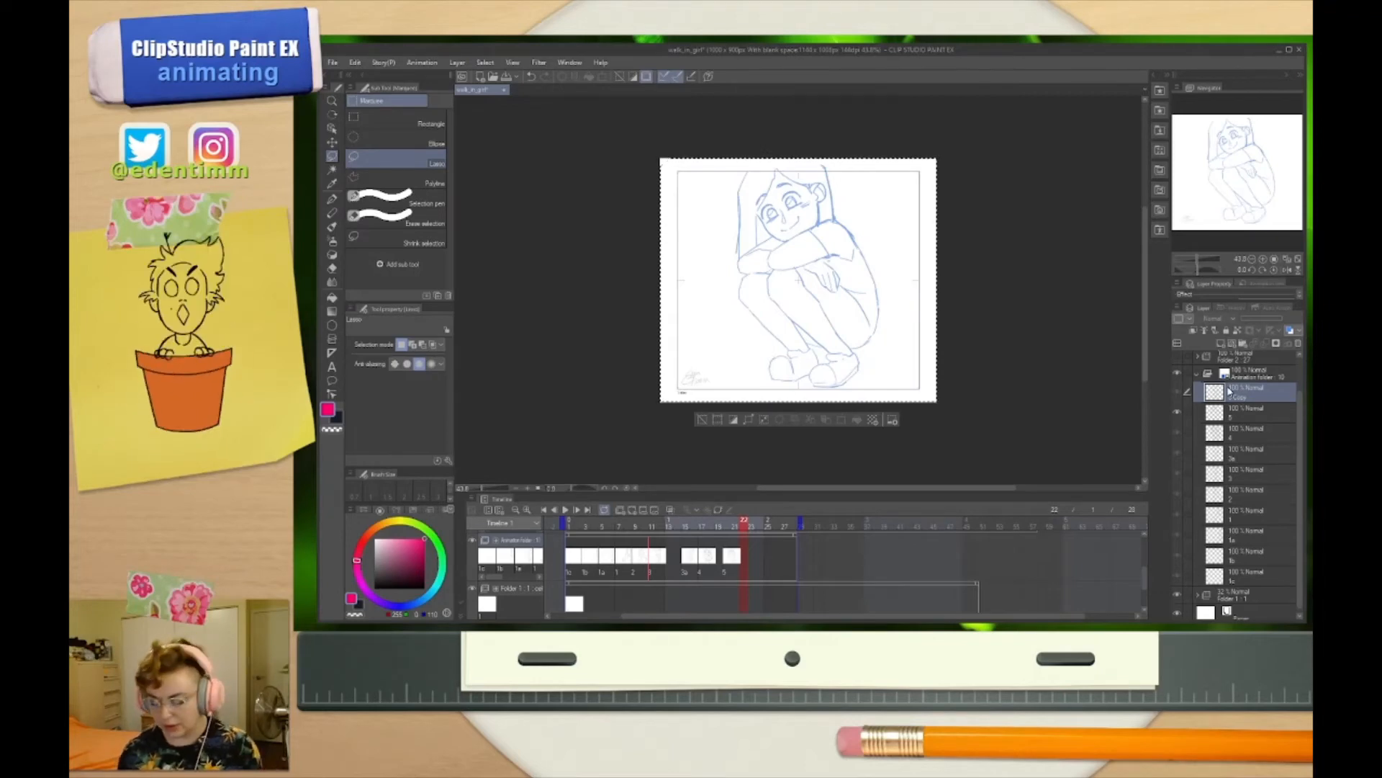
# Assign the duplicated cel 3 Copy to the timeline frame right after cel 5
pyautogui.moveTo(653, 558); pyautogui.dragTo(746, 575)
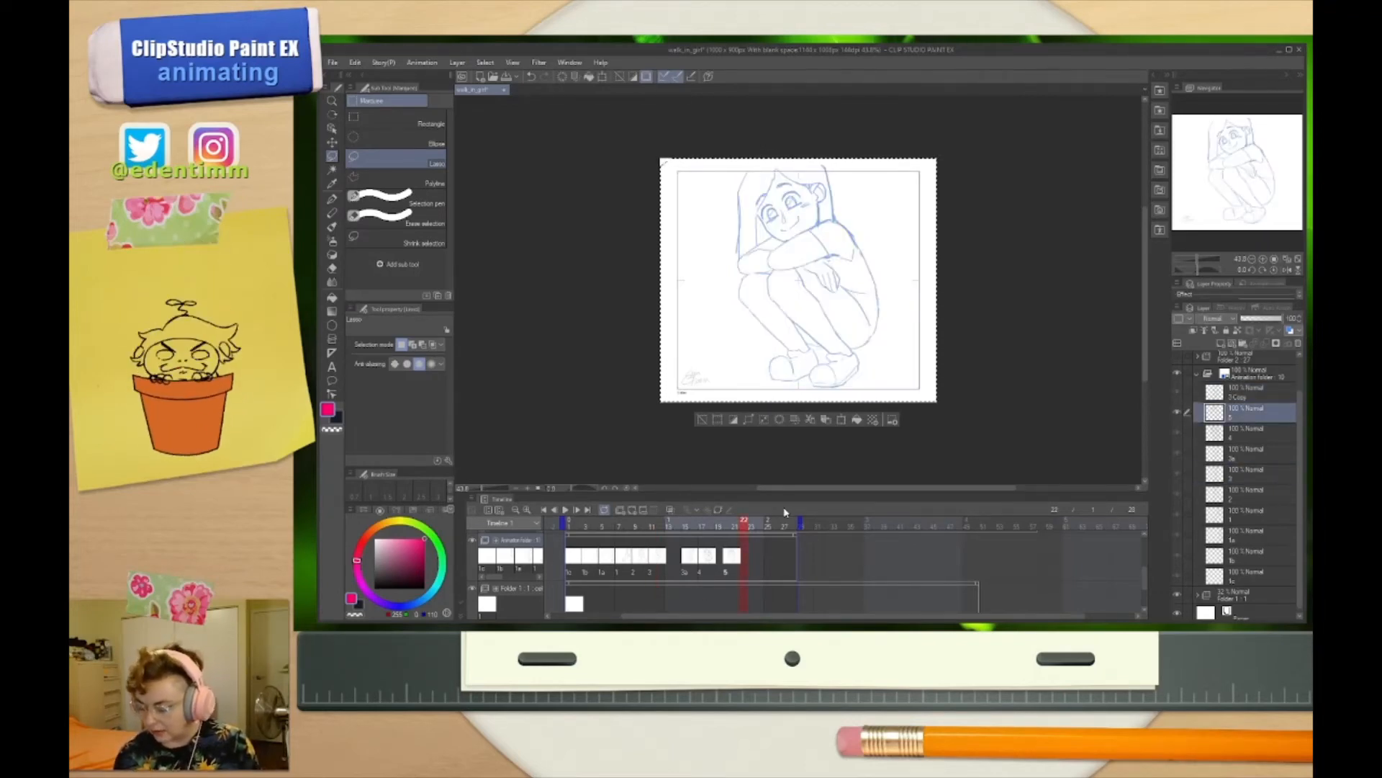
pyautogui.rightClick(744, 552)
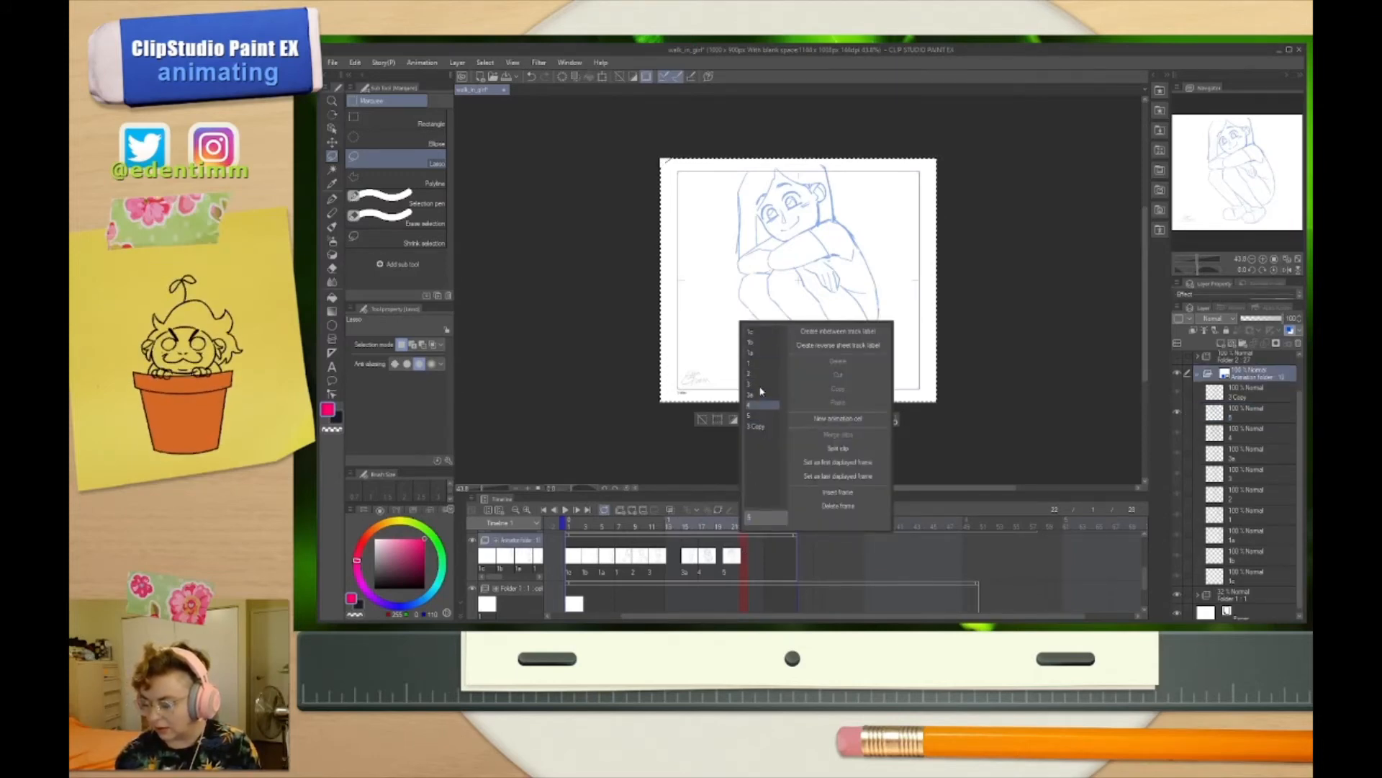
pyautogui.click(760, 427)
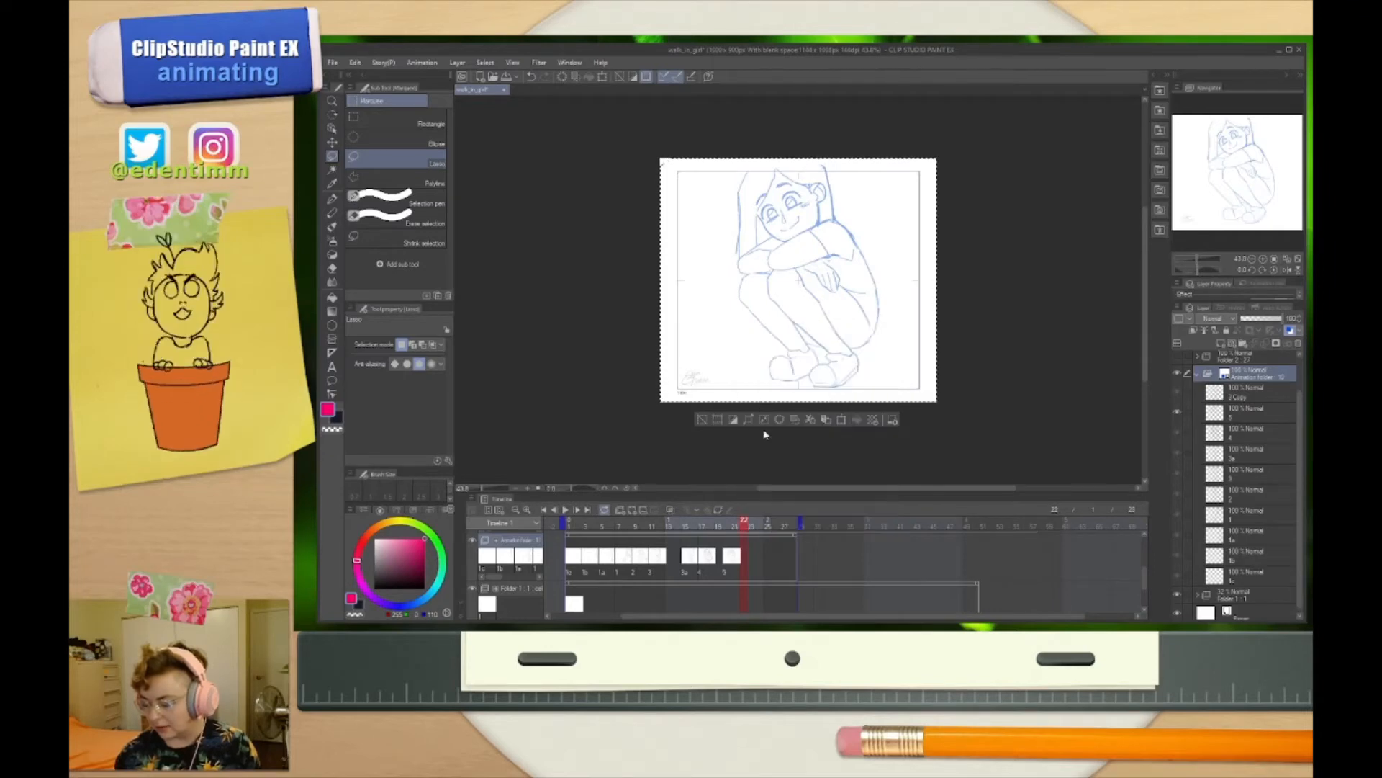
# Clear the selection, scribble large loops across the 3 Copy drawing with the Mapping pen, and compare it with cel 3
pyautogui.click(862, 368)
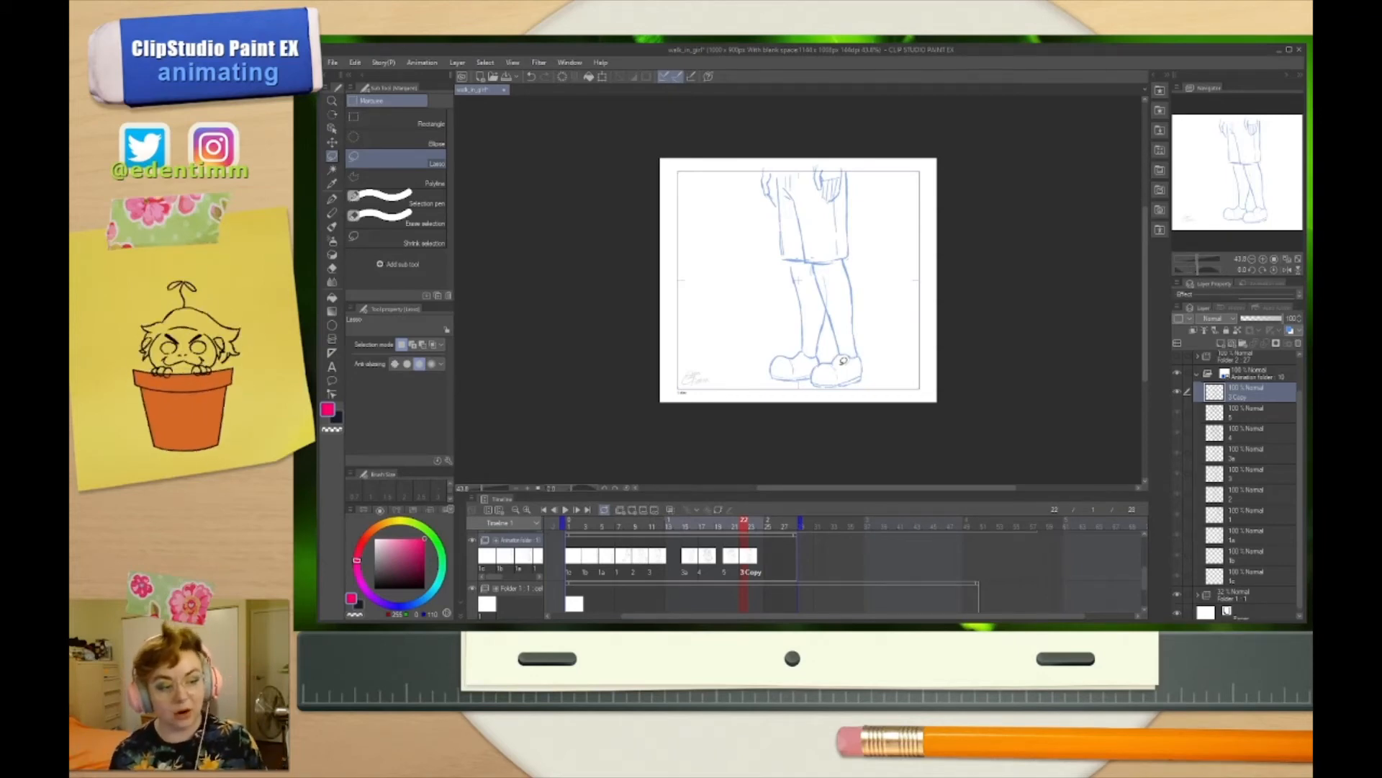
pyautogui.click(332, 199)
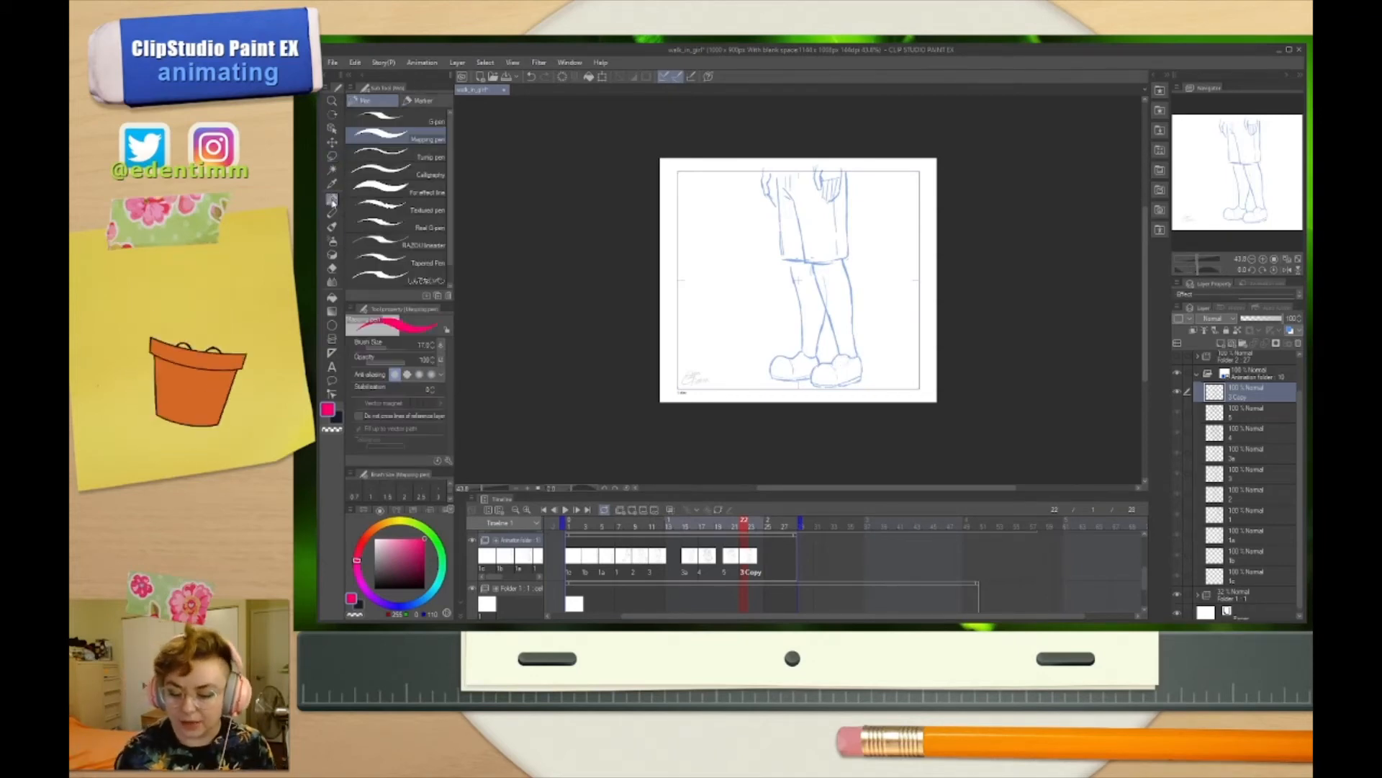
pyautogui.moveTo(733, 170)
pyautogui.mouseDown()
pyautogui.moveTo(670, 239)
pyautogui.moveTo(704, 292)
pyautogui.moveTo(923, 256)
pyautogui.moveTo(935, 394)
pyautogui.mouseUp()
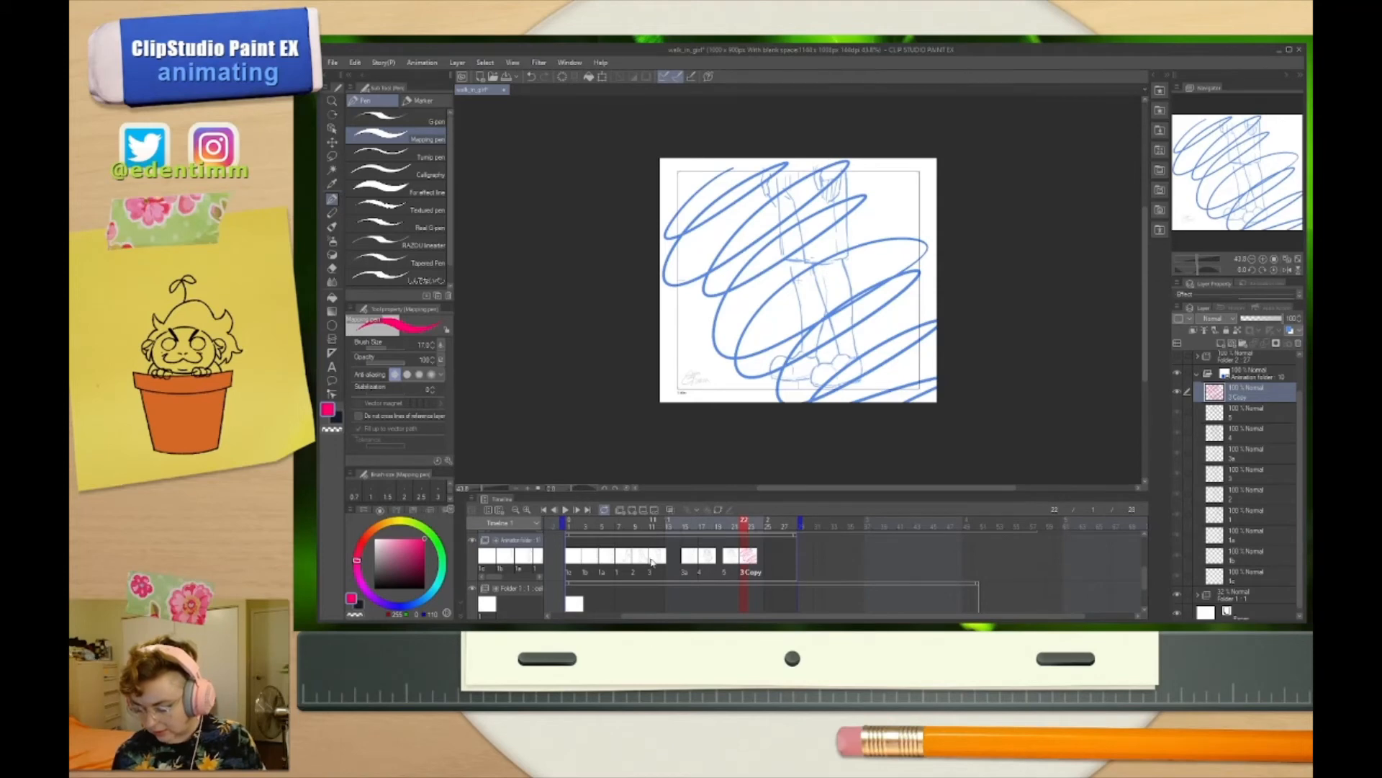
pyautogui.click(650, 559)
pyautogui.click(742, 564)
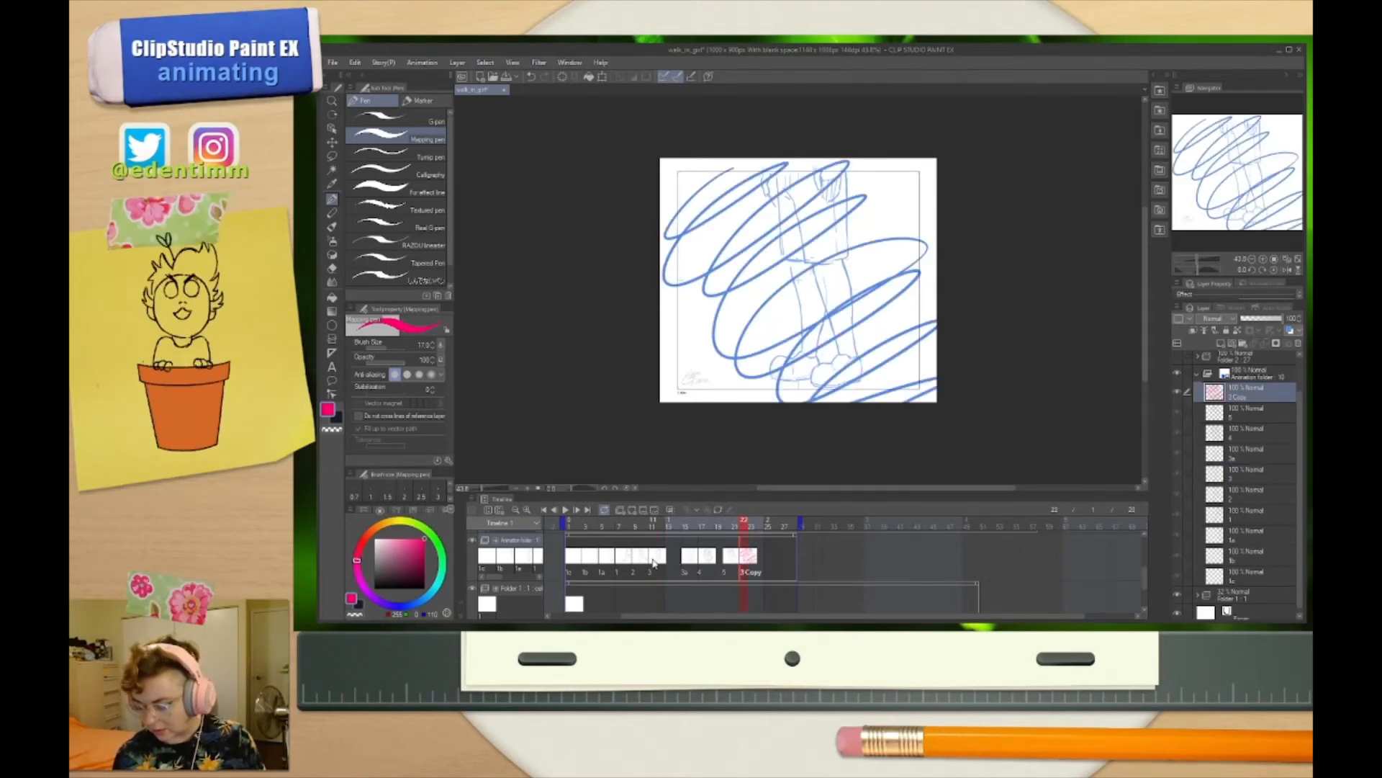
pyautogui.click(654, 563)
pyautogui.click(742, 560)
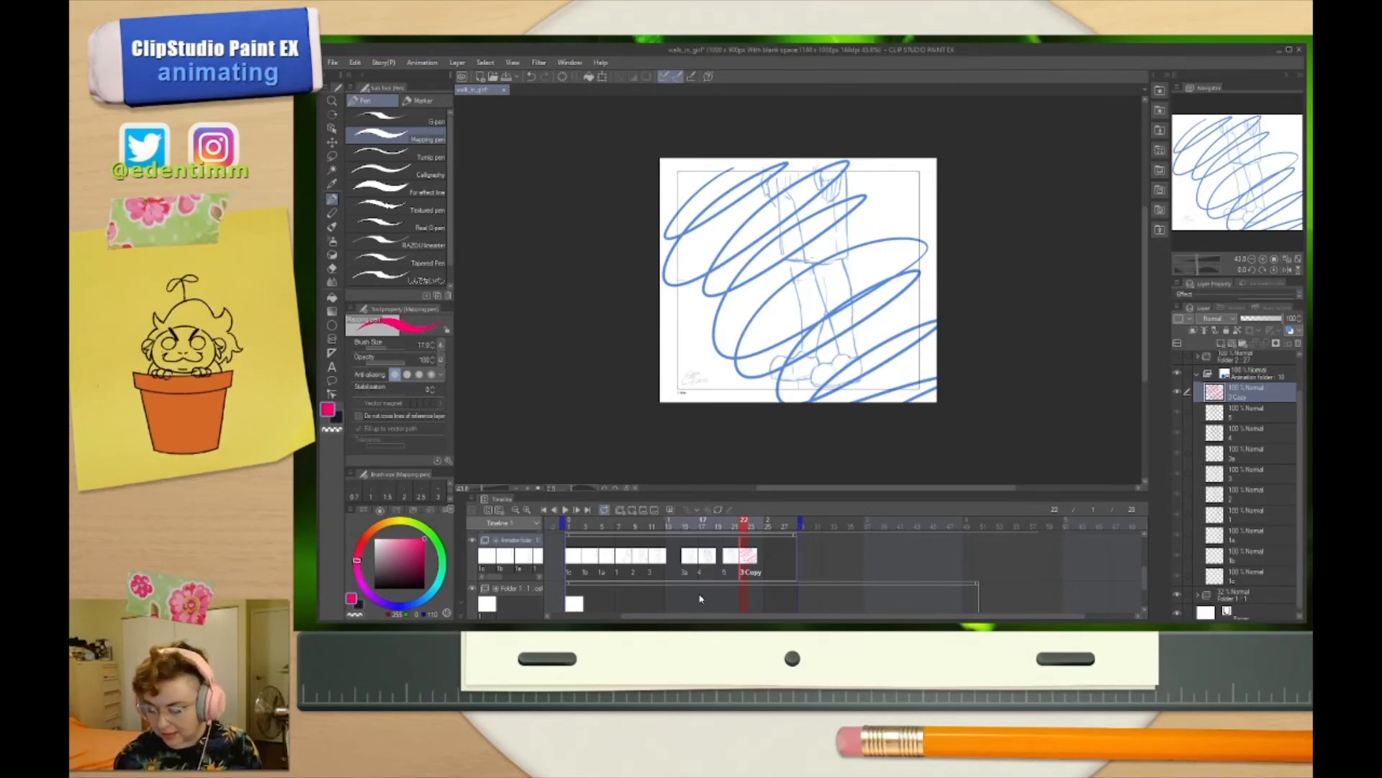
# Check cel 1b near the start of the timeline and assign that same cel to the frame following 3 Copy
pyautogui.click(589, 558)
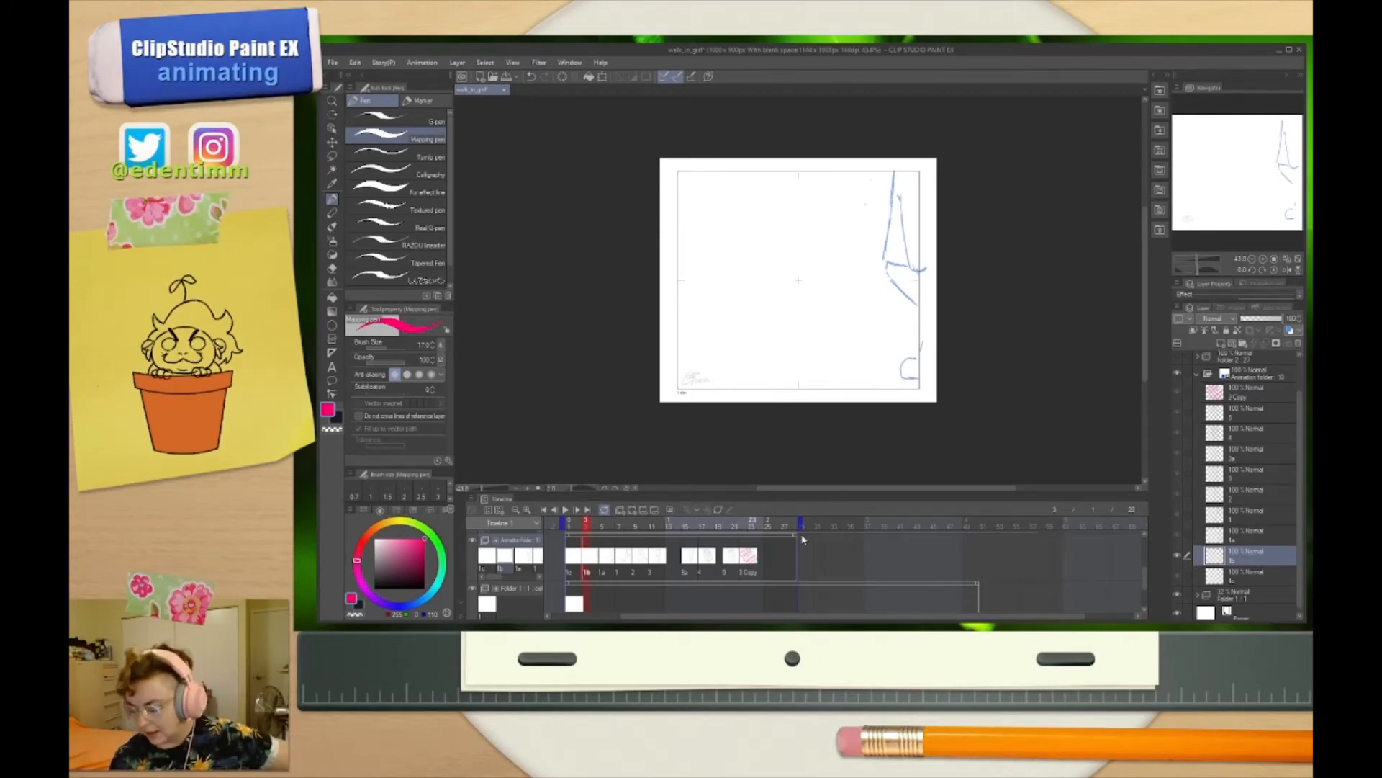
pyautogui.click(764, 564)
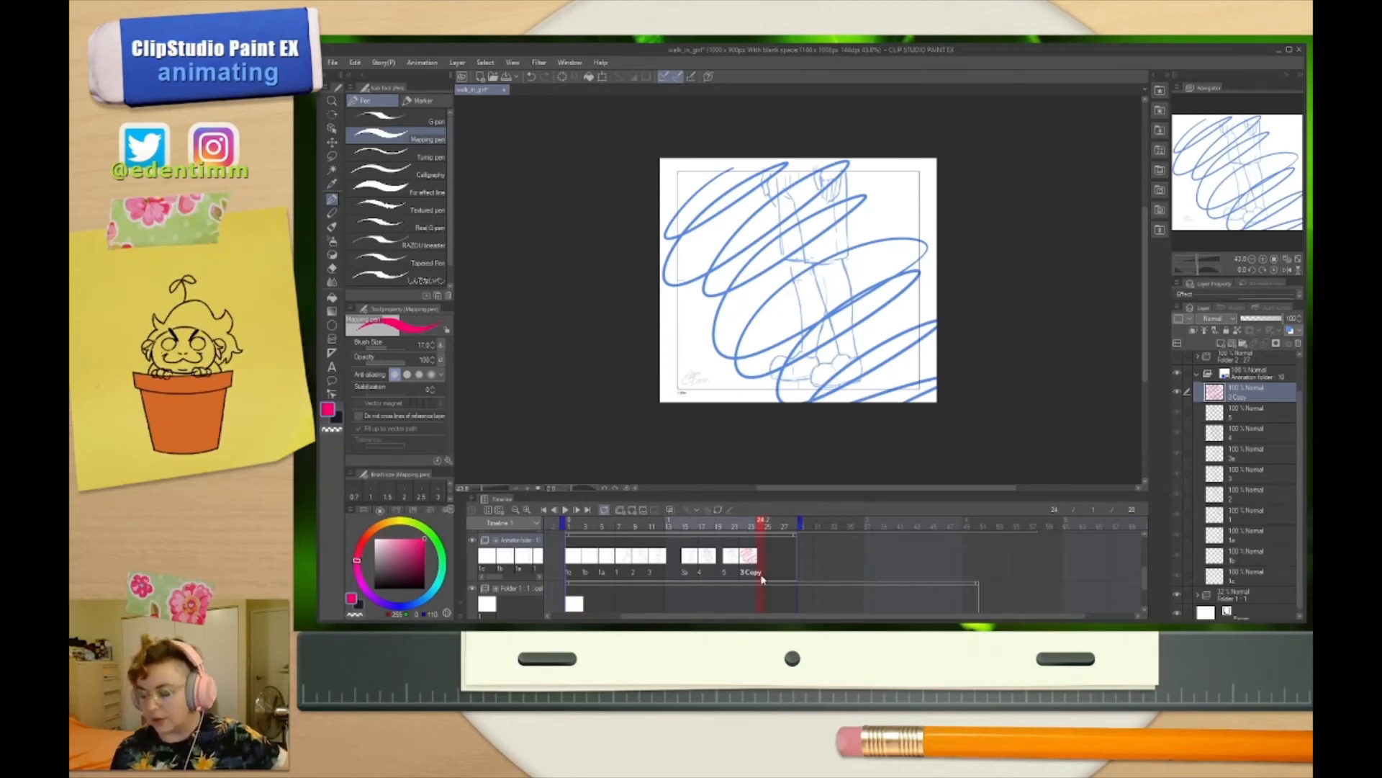
pyautogui.rightClick(760, 557)
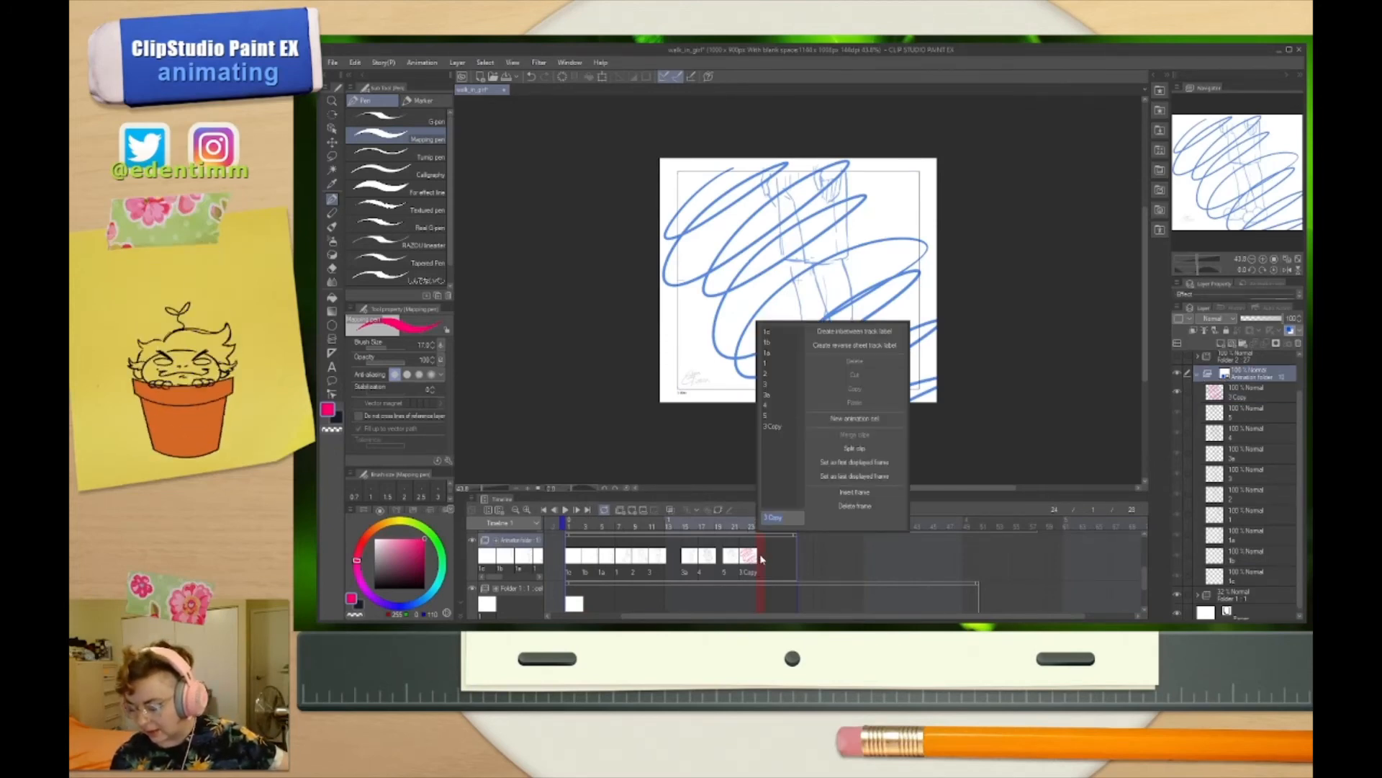
pyautogui.click(767, 342)
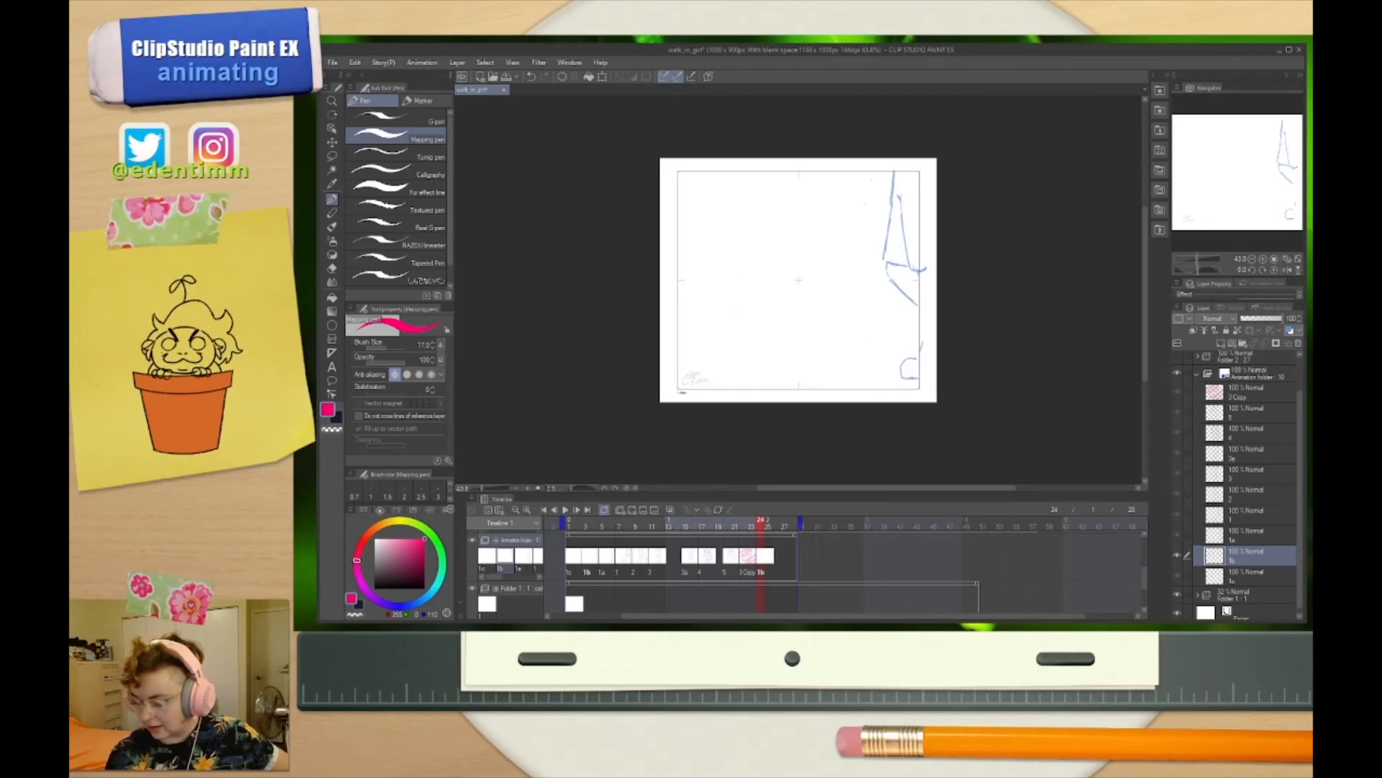
# Draw a large heart and write "Wow" beside it on the reused cel 1b
pyautogui.moveTo(767, 317)
pyautogui.mouseDown()
pyautogui.moveTo(725, 259)
pyautogui.moveTo(746, 257)
pyautogui.moveTo(762, 317)
pyautogui.mouseUp()
pyautogui.moveTo(796, 249); pyautogui.dragTo(823, 251)
pyautogui.moveTo(832, 248); pyautogui.dragTo(866, 249)
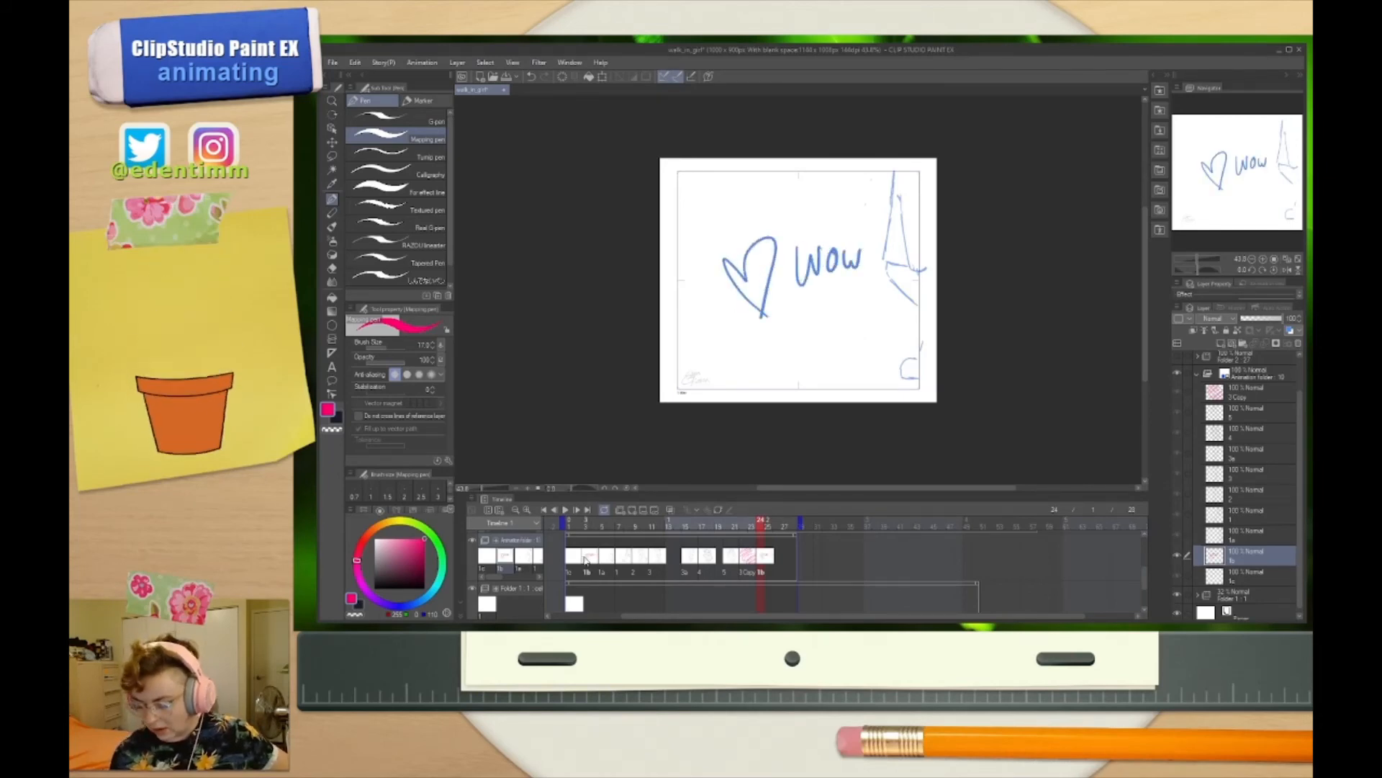
# At cel 1b's first appearance on the timeline, draw a small heart below "Wow" and four-pointed sparkles above and below the large heart
pyautogui.click(586, 603)
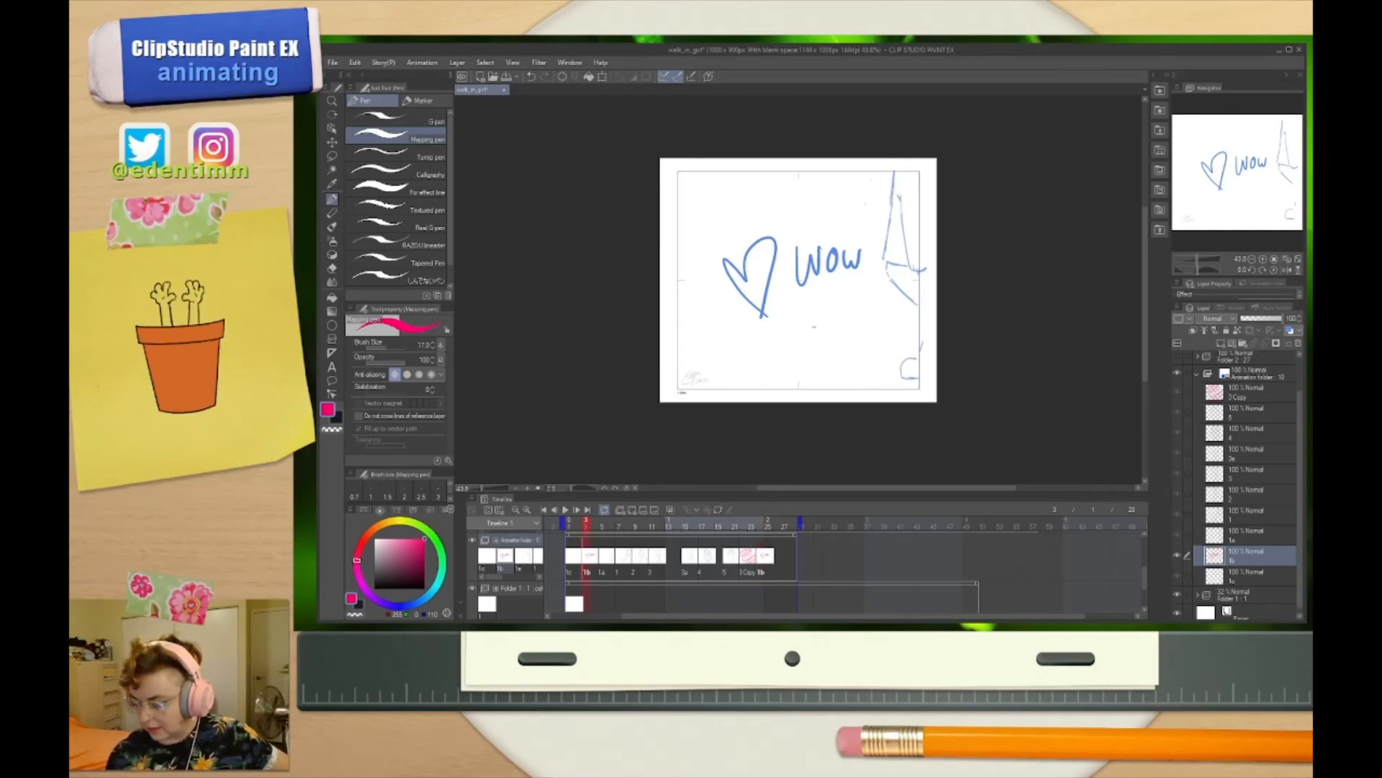
pyautogui.moveTo(823, 332); pyautogui.dragTo(820, 347)
pyautogui.moveTo(739, 189)
pyautogui.mouseDown()
pyautogui.moveTo(735, 209)
pyautogui.moveTo(755, 209)
pyautogui.mouseUp()
pyautogui.moveTo(753, 209)
pyautogui.mouseDown()
pyautogui.moveTo(743, 224)
pyautogui.moveTo(735, 209)
pyautogui.mouseUp()
pyautogui.moveTo(714, 317); pyautogui.dragTo(718, 348)
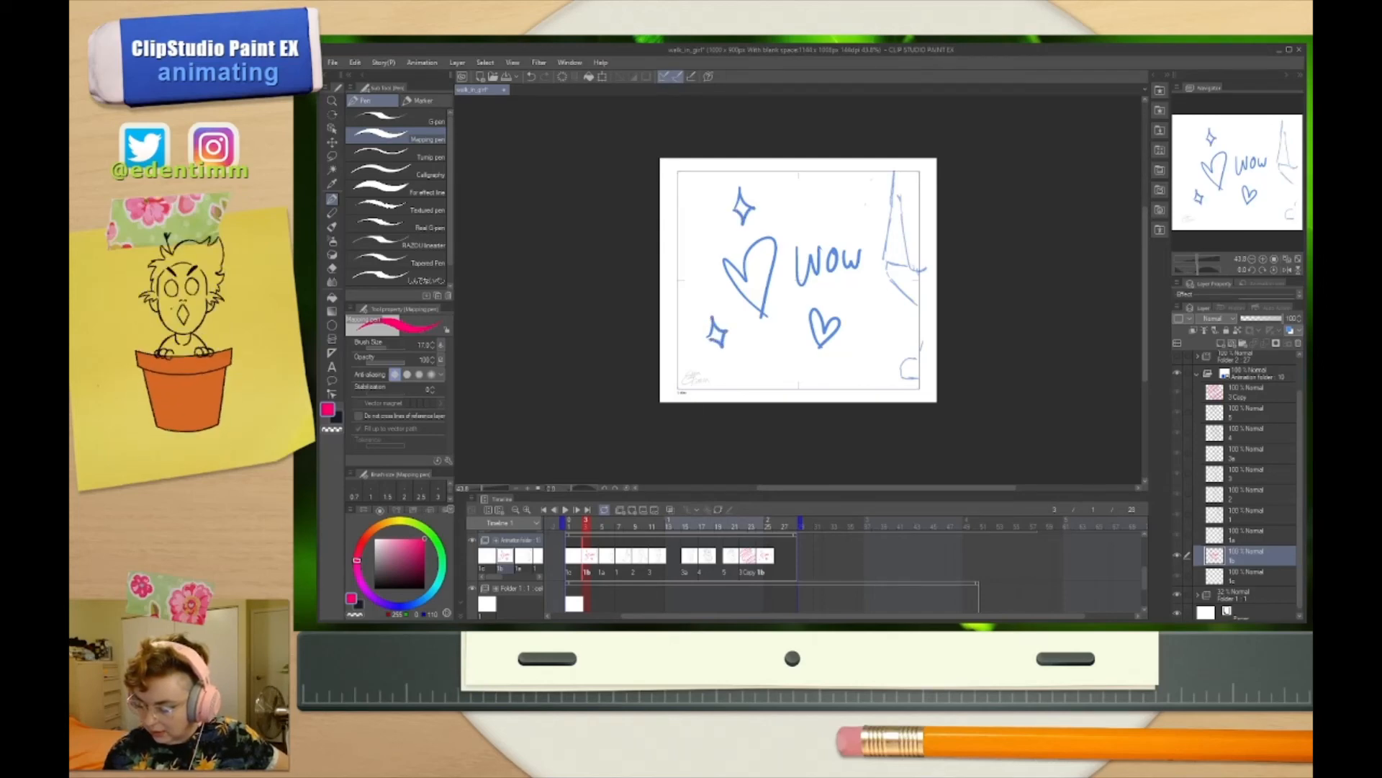